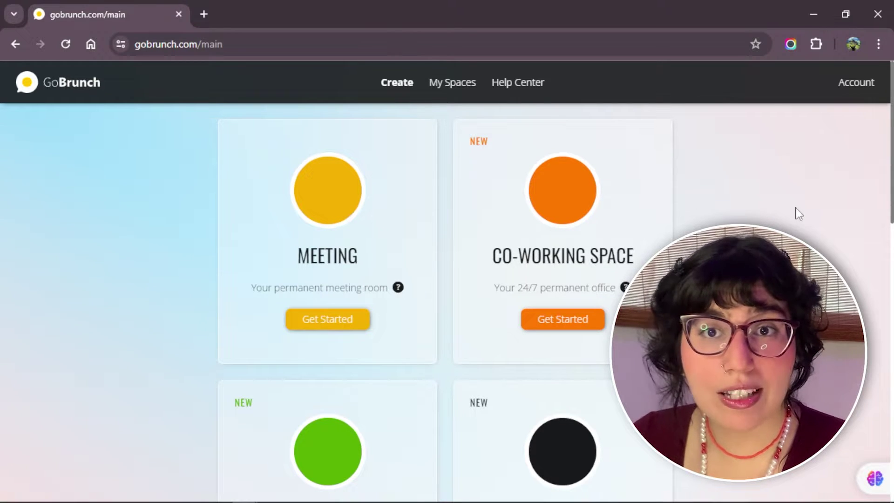
# Scroll up and down through the room type cards on the Create page to review each option.
pyautogui.scroll(-3, 799, 213)
pyautogui.scroll(3, 797, 213)
pyautogui.scroll(-4, 471, 232)
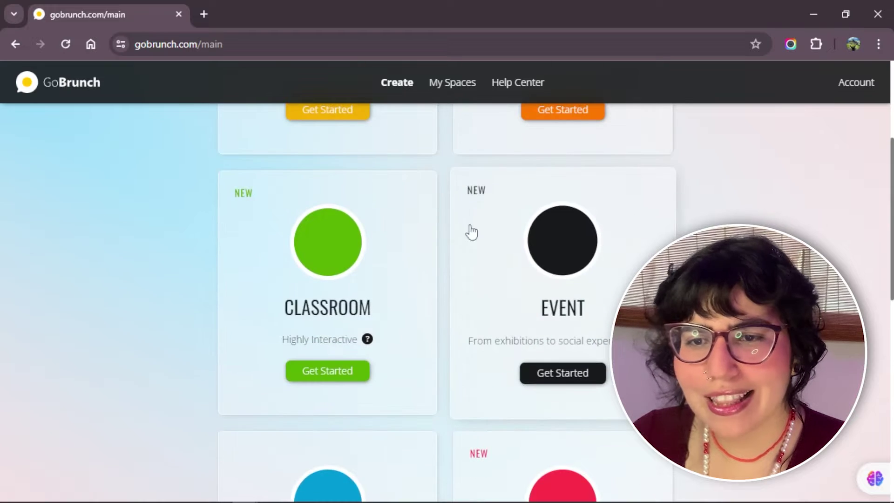
pyautogui.scroll(-10, 531, 319)
pyautogui.scroll(15, 531, 321)
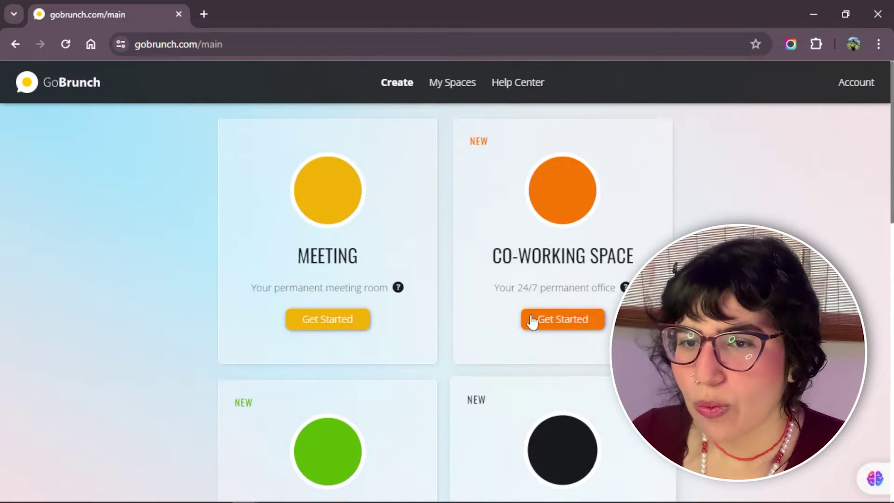
pyautogui.scroll(-4, 549, 235)
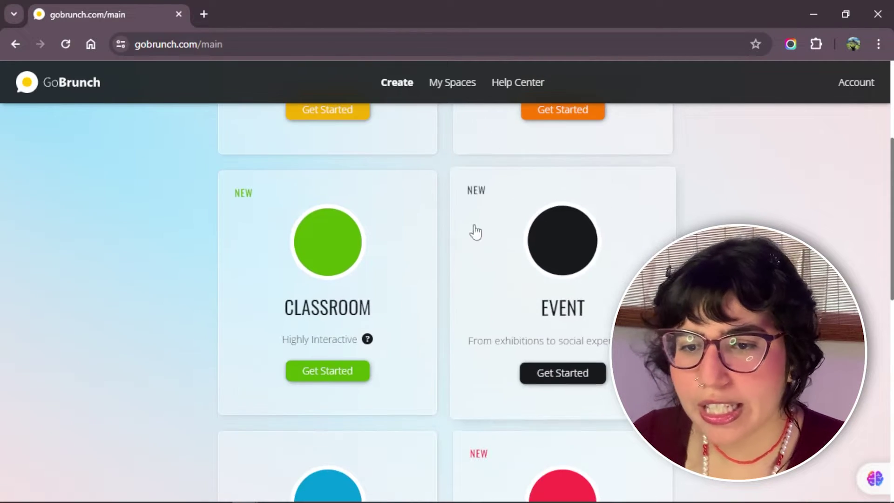
pyautogui.scroll(-5, 617, 252)
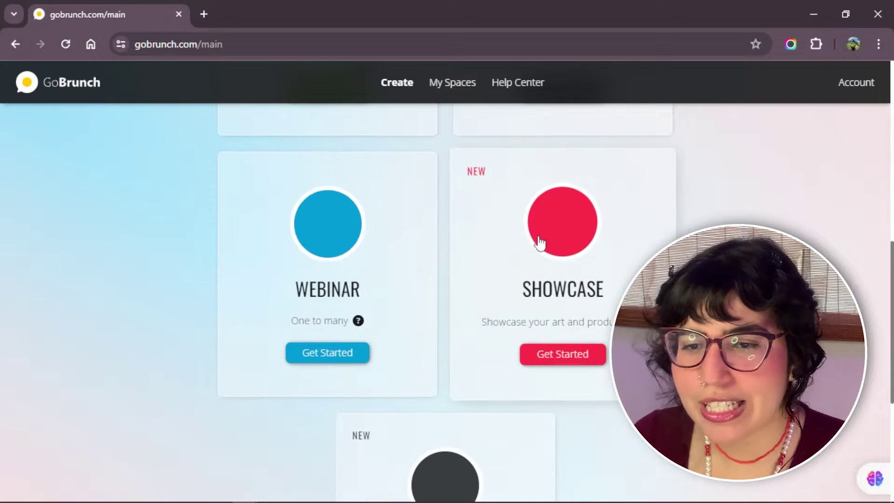
pyautogui.scroll(-5, 519, 260)
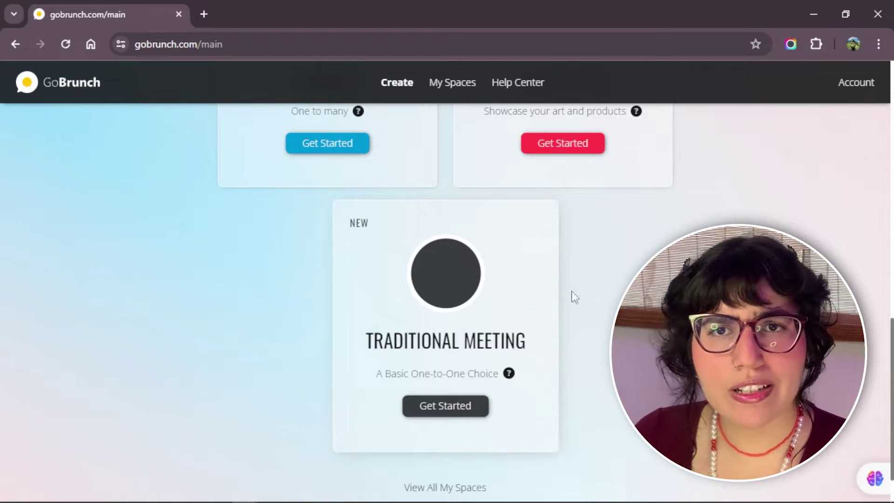
pyautogui.scroll(7, 573, 295)
pyautogui.scroll(7, 429, 275)
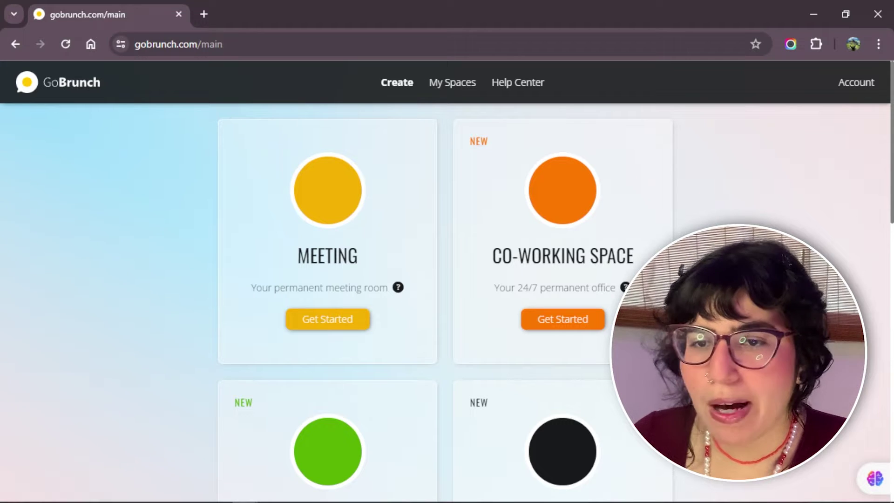
pyautogui.scroll(-4, 619, 253)
pyautogui.scroll(4, 620, 254)
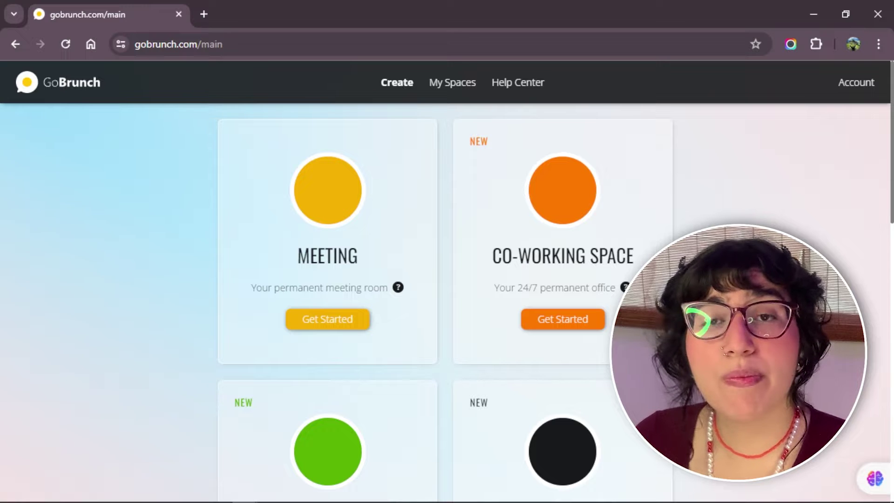
pyautogui.scroll(-5, 448, 280)
pyautogui.scroll(3, 447, 279)
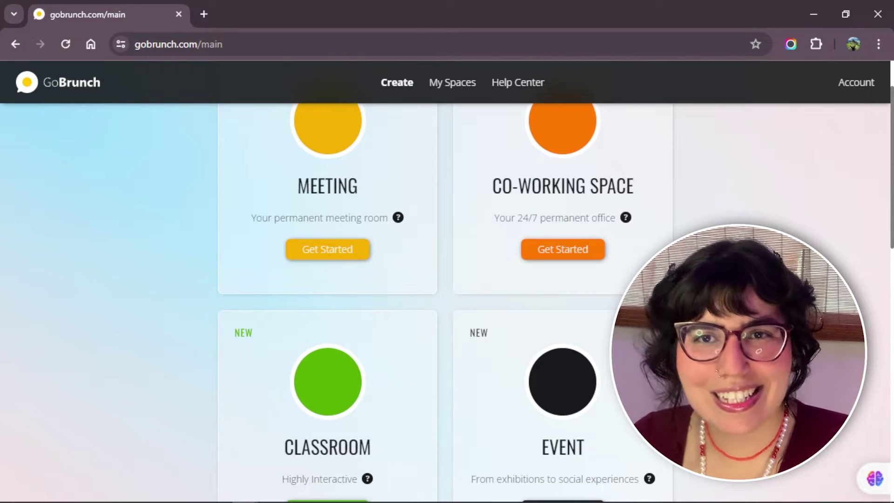
pyautogui.scroll(-10, 447, 280)
pyautogui.scroll(1, 447, 279)
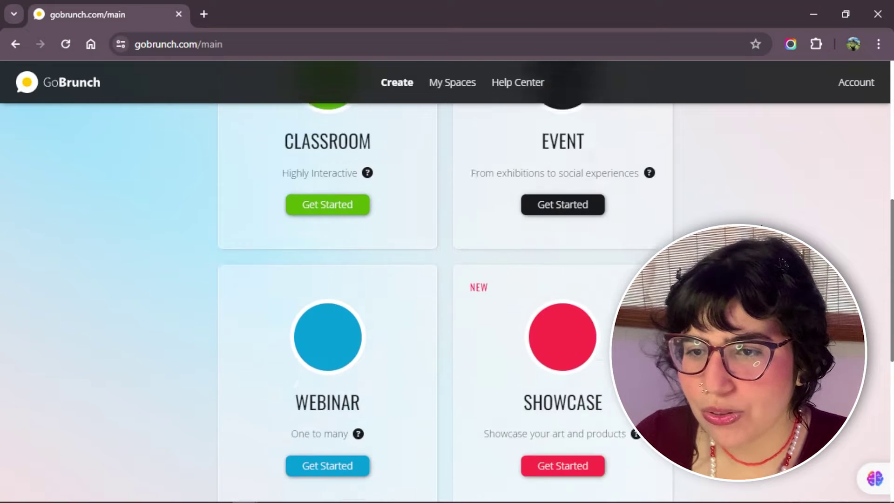
pyautogui.scroll(-4, 447, 280)
# From My Spaces, enter the Webinar space's beach-house room and open its Room Settings.
pyautogui.click(312, 287)
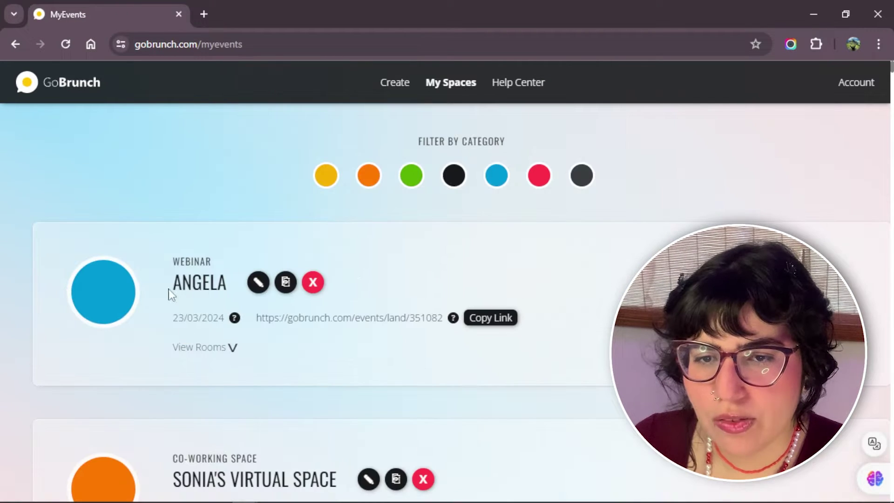
pyautogui.click(187, 293)
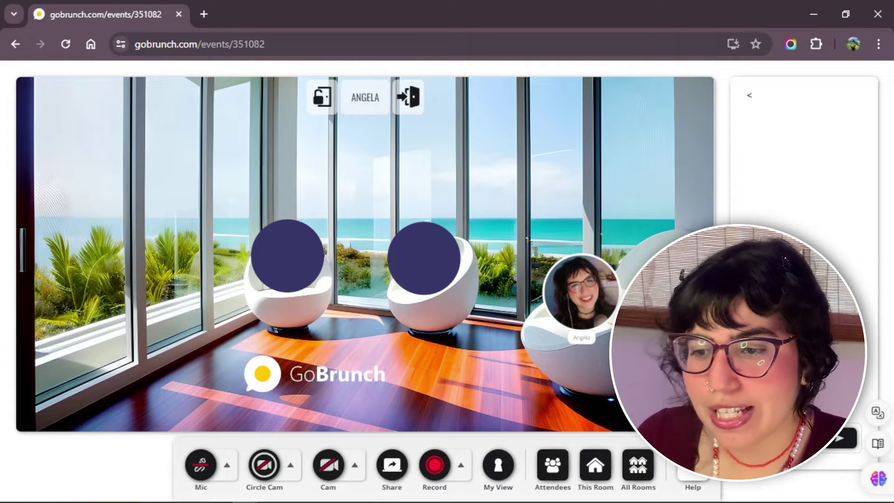
pyautogui.click(591, 469)
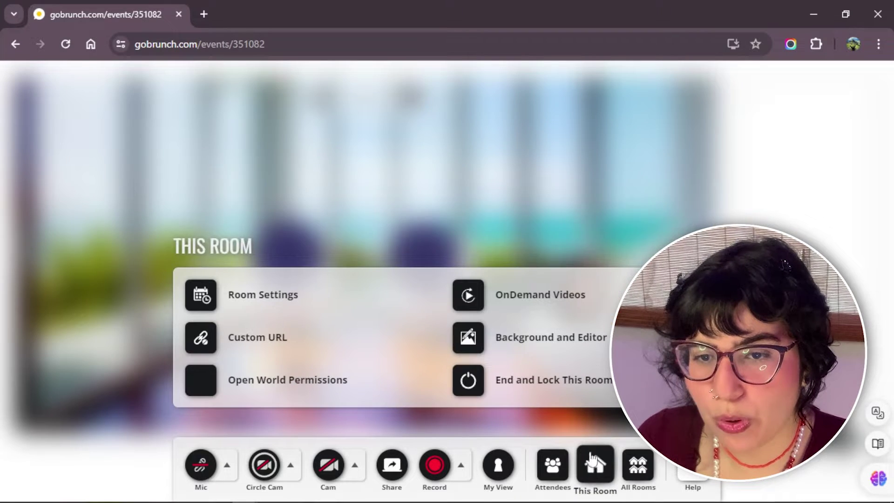
pyautogui.click(254, 302)
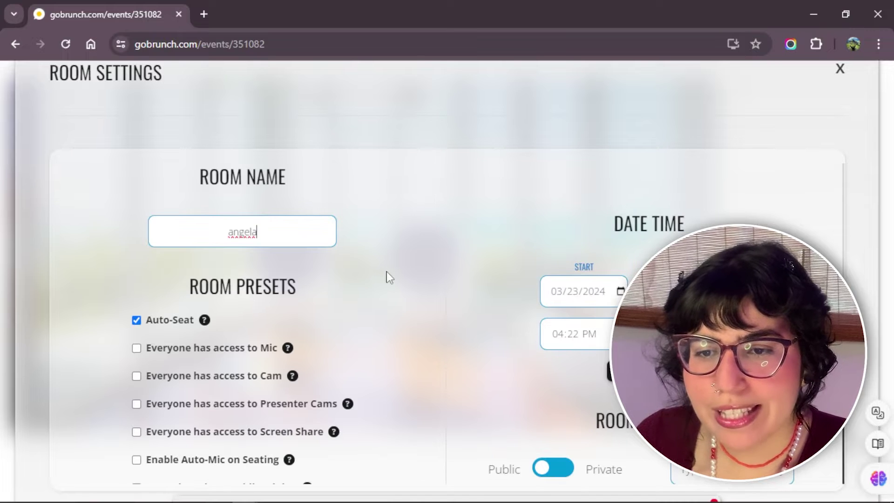
# Scroll through Room Settings to review the room name, presets, start date and privacy.
pyautogui.scroll(-2, 386, 275)
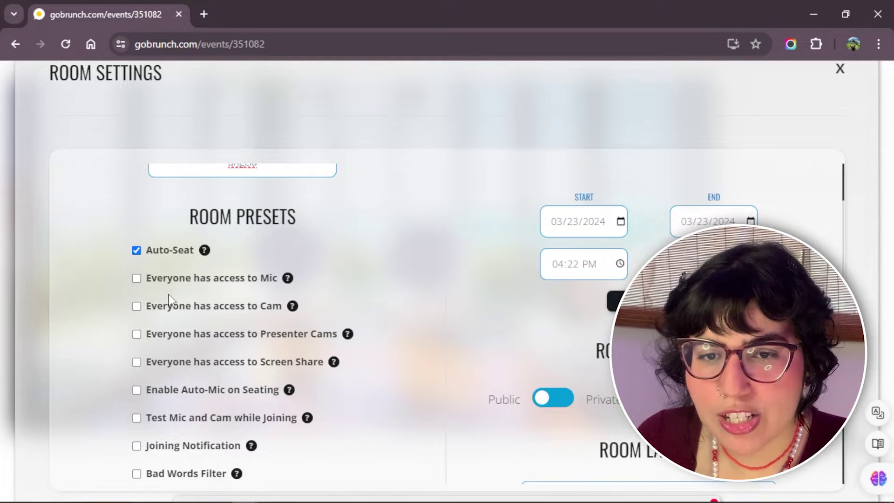
pyautogui.scroll(-5, 173, 338)
pyautogui.scroll(7, 200, 380)
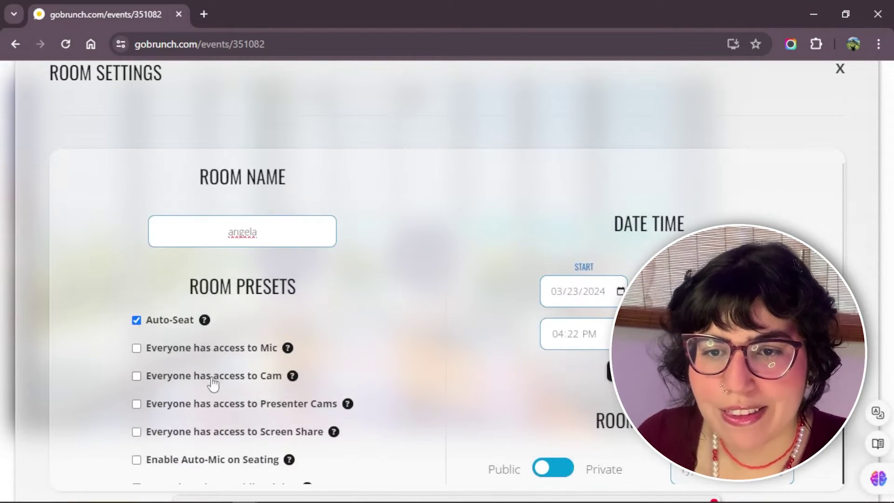
pyautogui.scroll(-1, 367, 302)
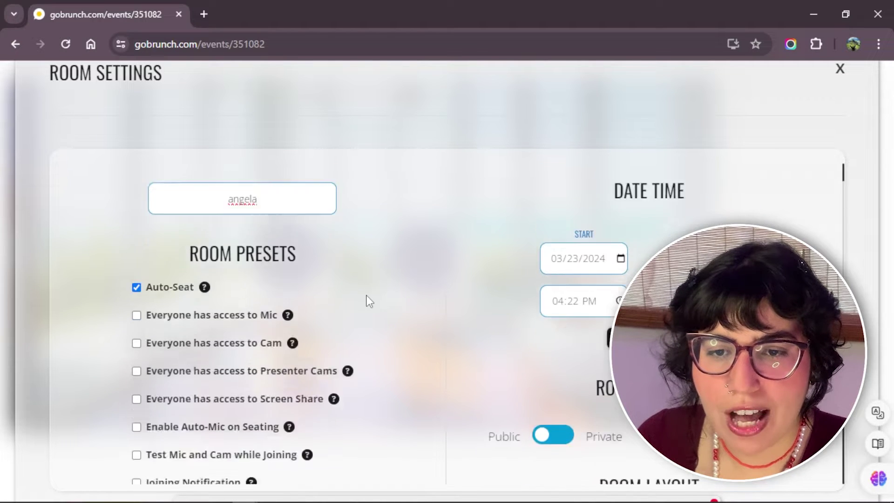
pyautogui.scroll(1, 366, 302)
pyautogui.scroll(-6, 280, 338)
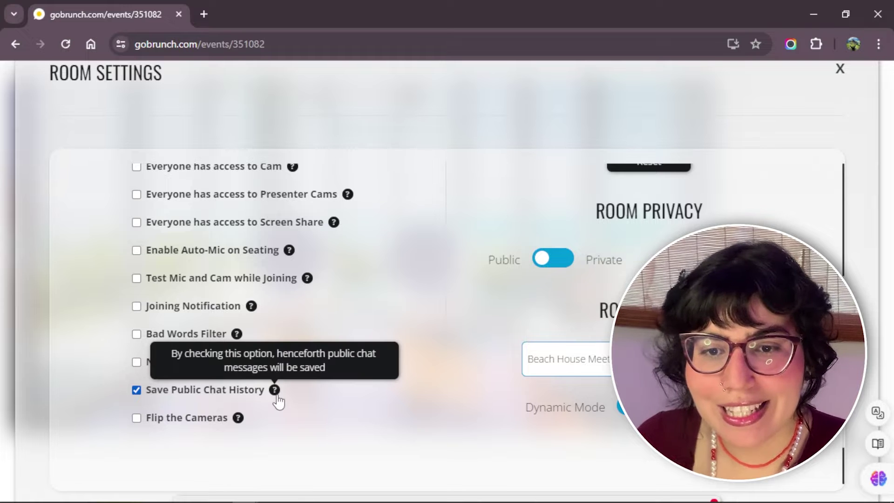
pyautogui.scroll(5, 377, 374)
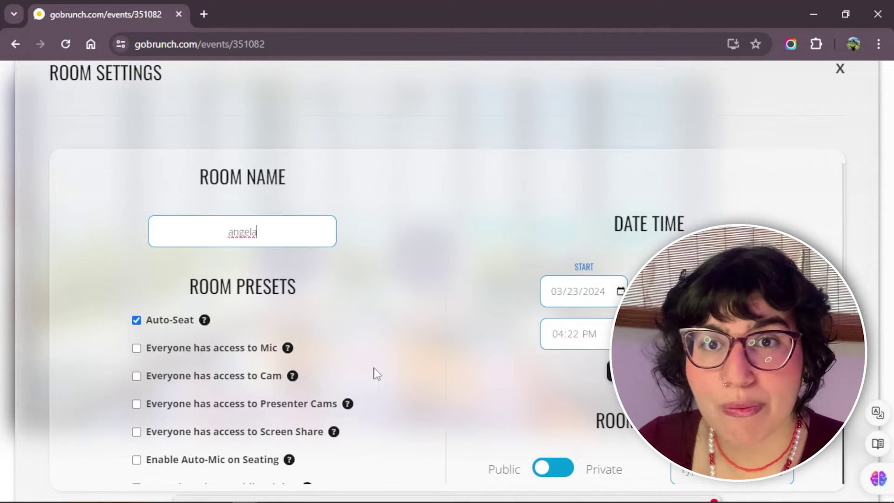
pyautogui.scroll(-2, 377, 373)
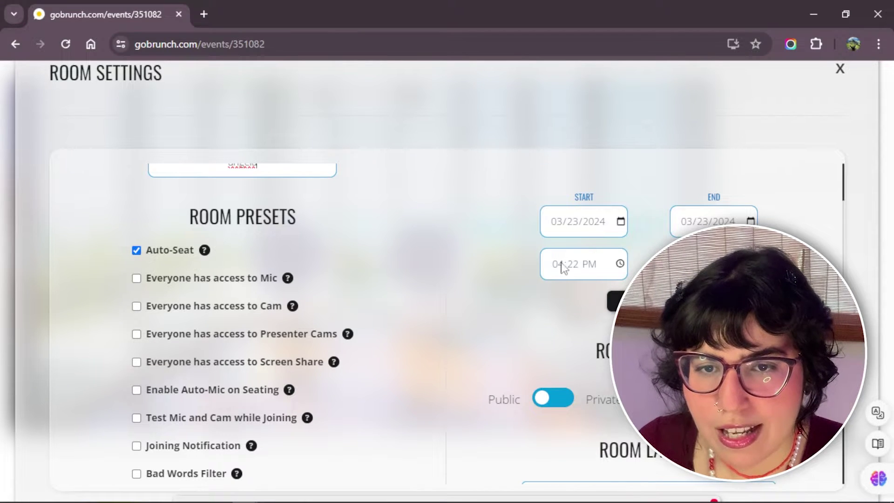
# Tick the preset giving everyone access to Mic, Cam and Screen Share.
pyautogui.scroll(-2, 441, 254)
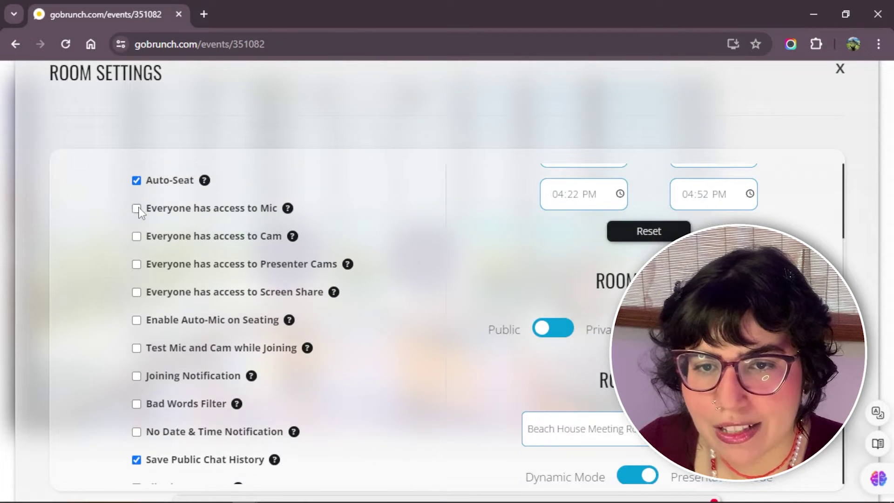
pyautogui.scroll(-3, 139, 210)
pyautogui.scroll(3, 138, 210)
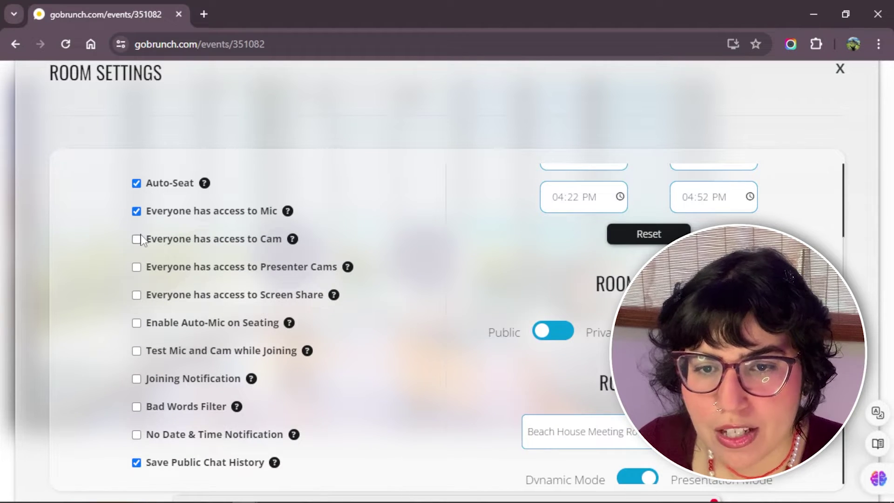
pyautogui.scroll(-3, 140, 237)
pyautogui.scroll(3, 141, 241)
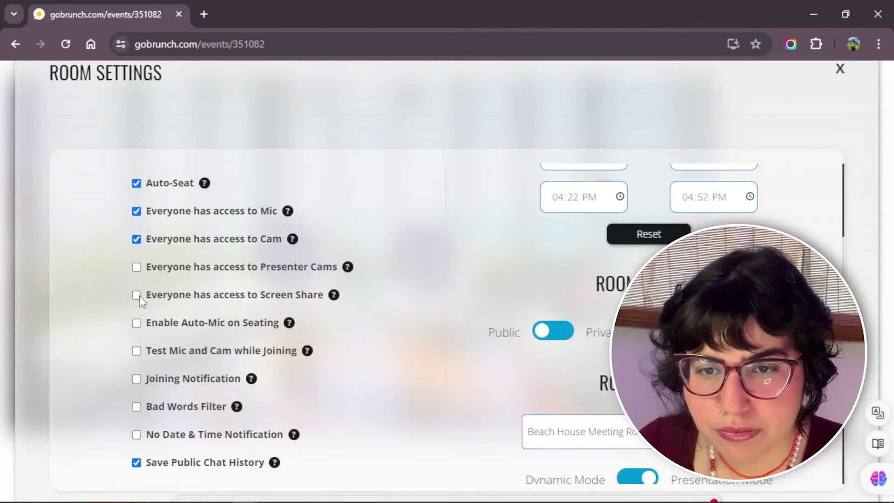
pyautogui.click(136, 294)
pyautogui.scroll(-3, 139, 280)
pyautogui.scroll(1, 138, 247)
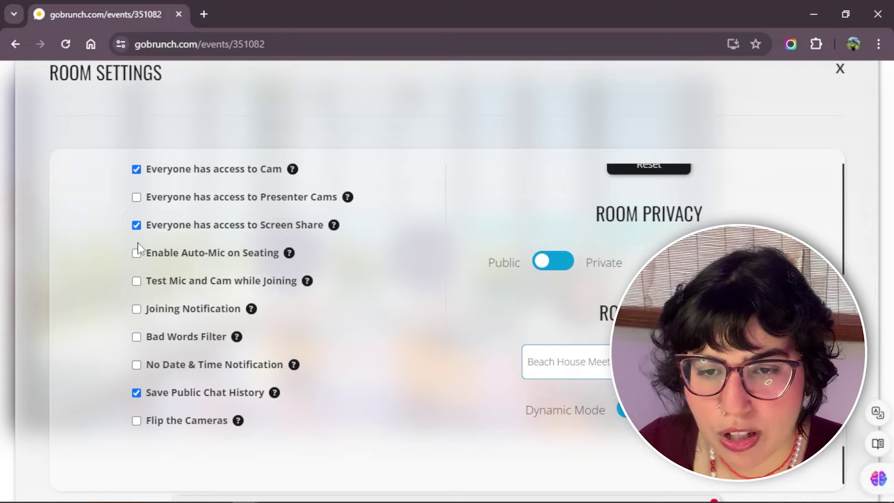
# Tick Test Mic and Cam while Joining, then scroll through the remaining presets.
pyautogui.click(136, 282)
pyautogui.scroll(-2, 138, 283)
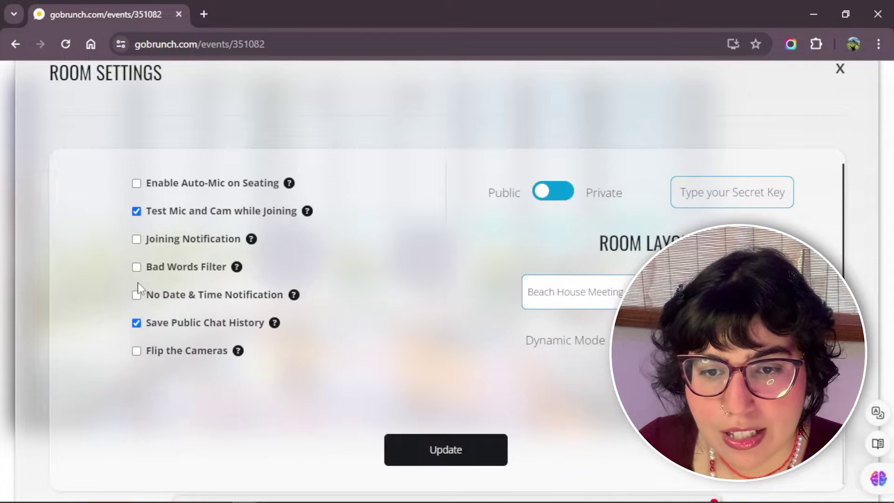
pyautogui.scroll(2, 138, 283)
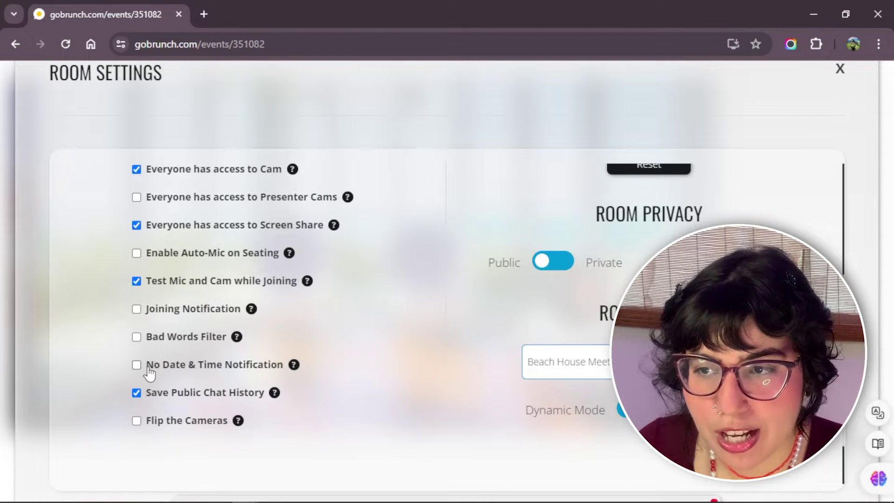
pyautogui.scroll(3, 254, 403)
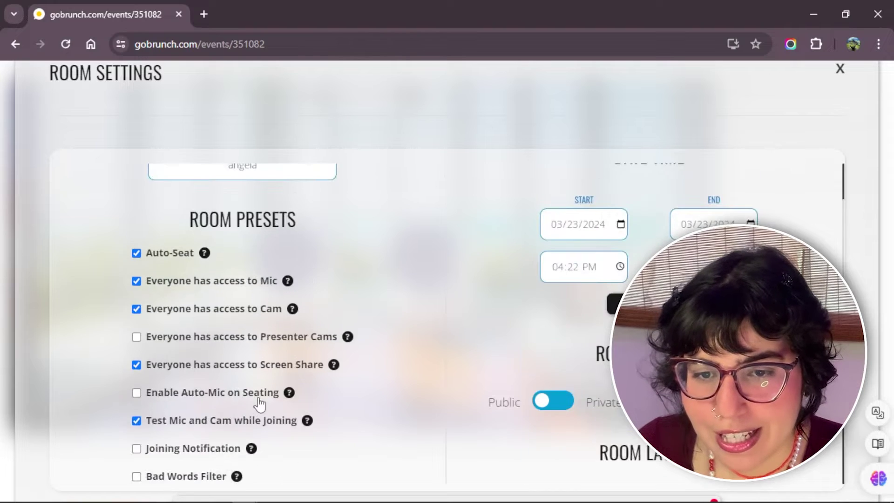
pyautogui.scroll(-3, 260, 405)
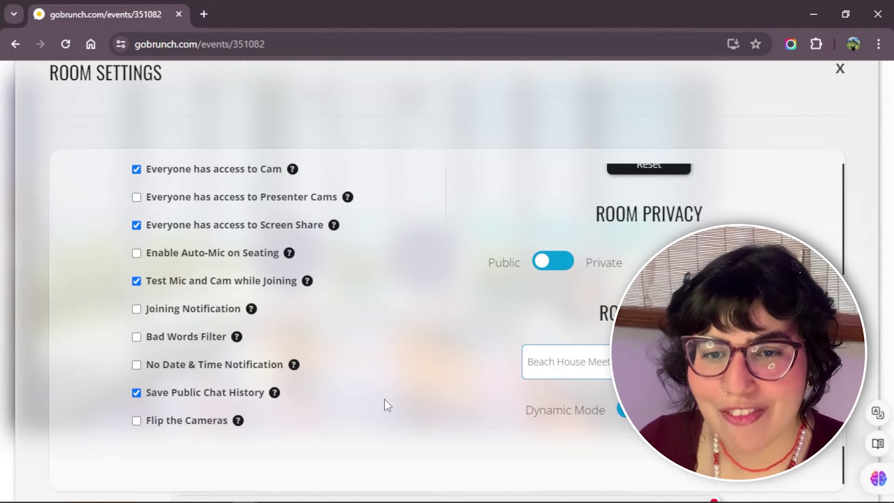
pyautogui.scroll(4, 385, 405)
pyautogui.scroll(-6, 385, 406)
pyautogui.scroll(5, 385, 405)
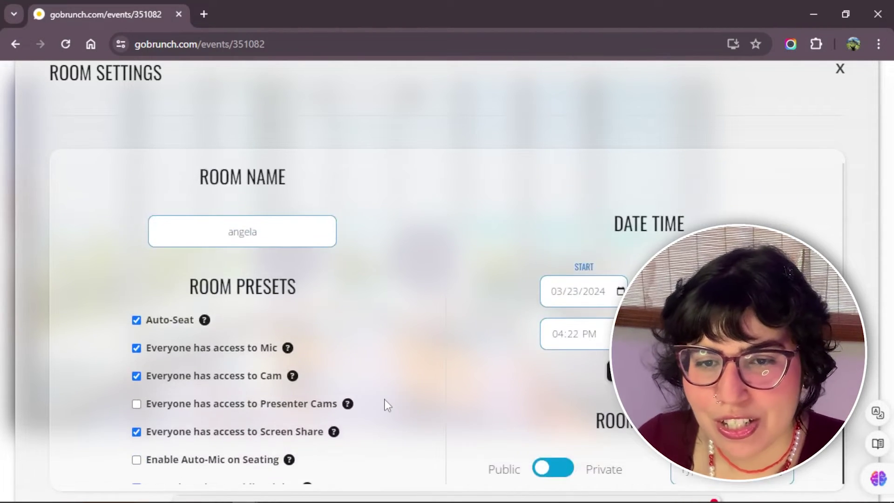
pyautogui.scroll(-3, 387, 405)
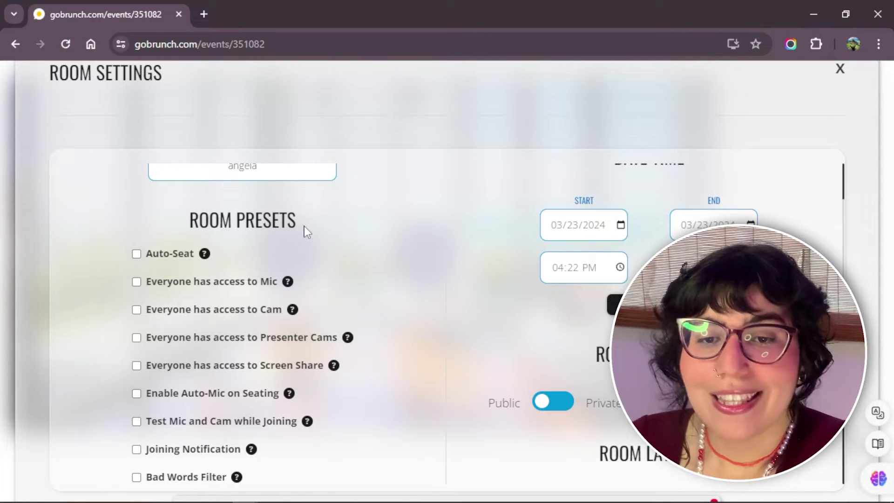
# Turn on Auto-Seat for attendees and unmute the microphone in the beach room.
pyautogui.click(136, 254)
pyautogui.scroll(-3, 134, 259)
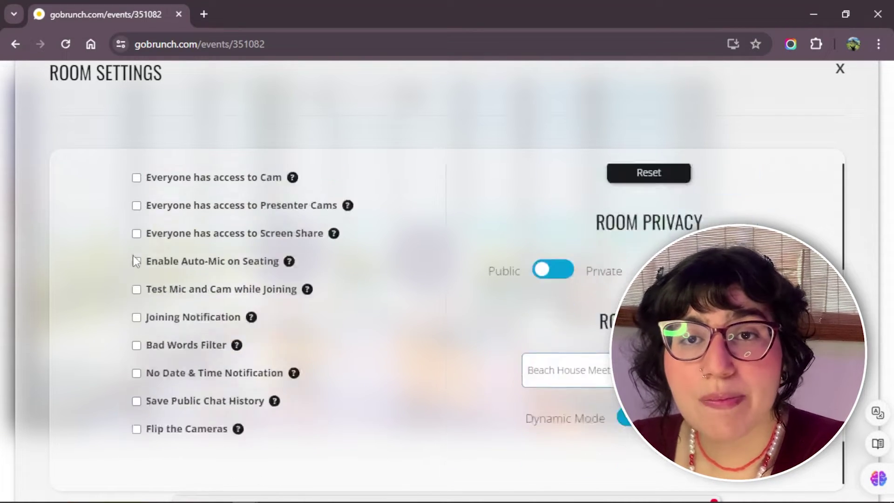
pyautogui.scroll(3, 371, 272)
pyautogui.scroll(-2, 372, 272)
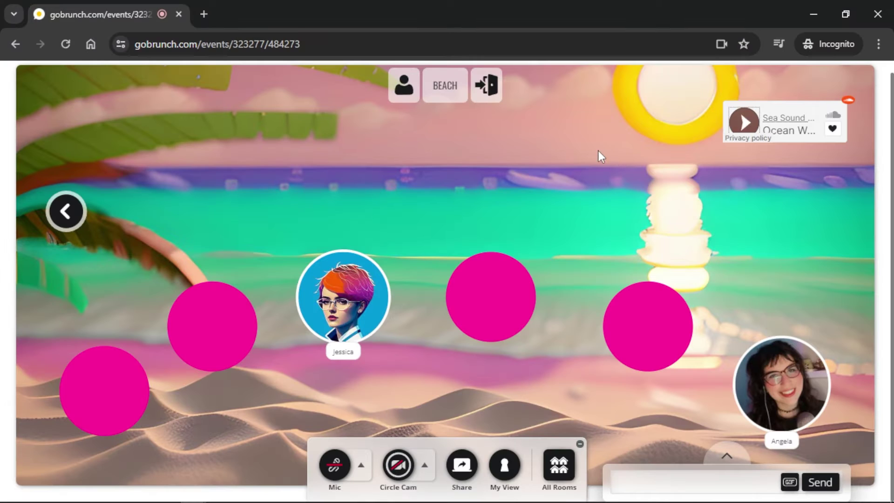
pyautogui.click(335, 465)
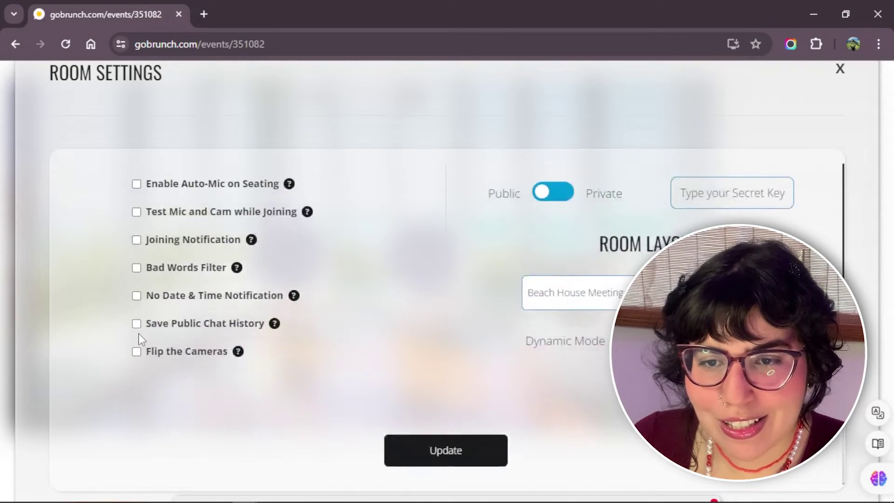
pyautogui.scroll(4, 203, 313)
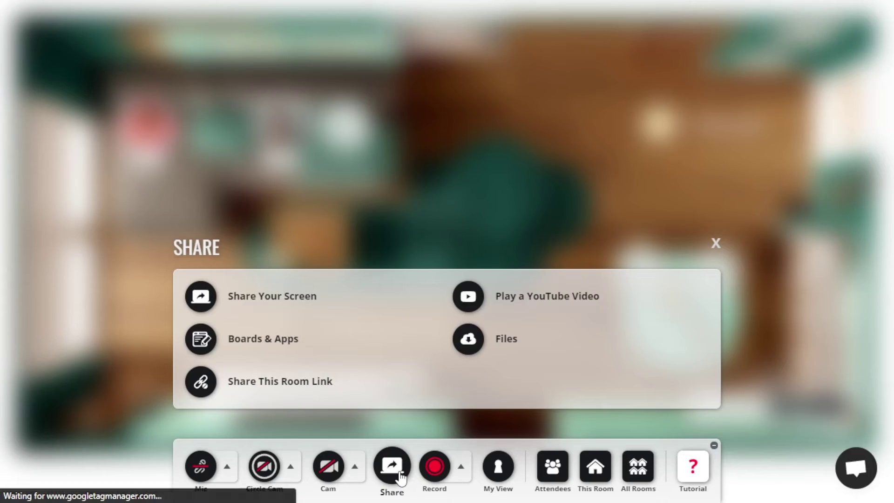
# Start sharing the entire screen.
pyautogui.click(271, 303)
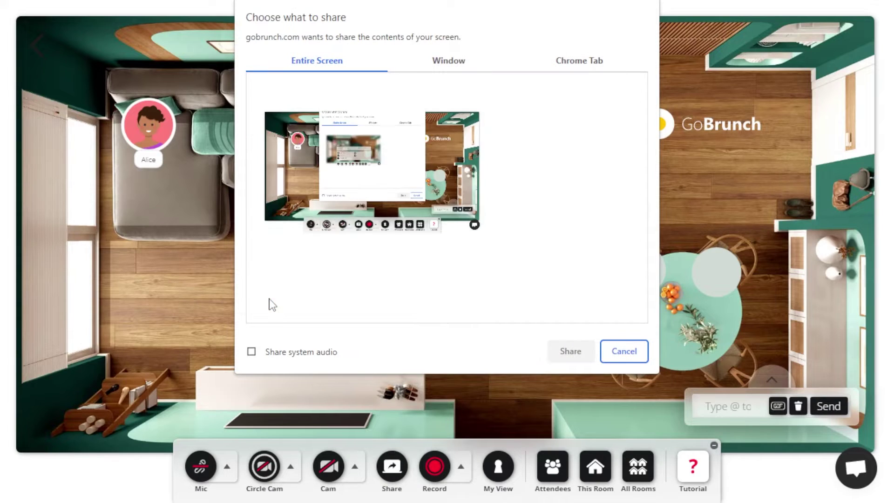
pyautogui.click(288, 100)
pyautogui.click(570, 351)
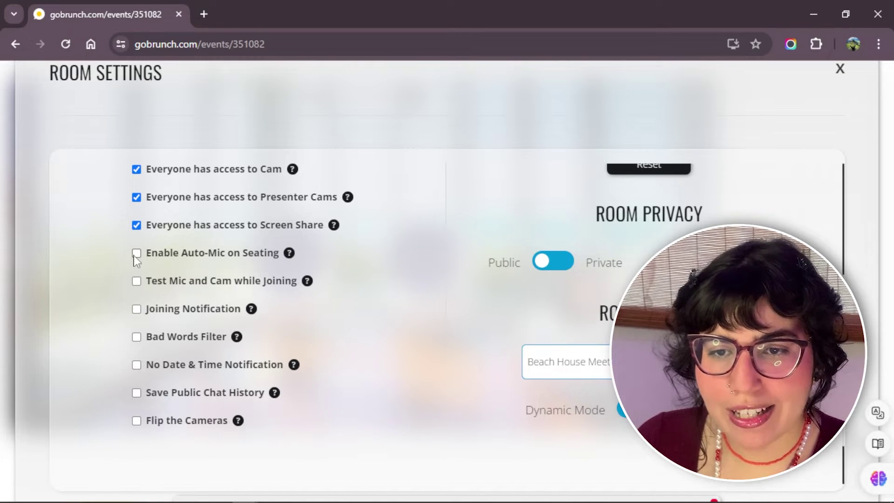
# Enable Auto-Mic on Seating, collapse the chat panel and take an empty pink seat.
pyautogui.click(136, 253)
pyautogui.scroll(-1, 135, 256)
pyautogui.scroll(1, 135, 259)
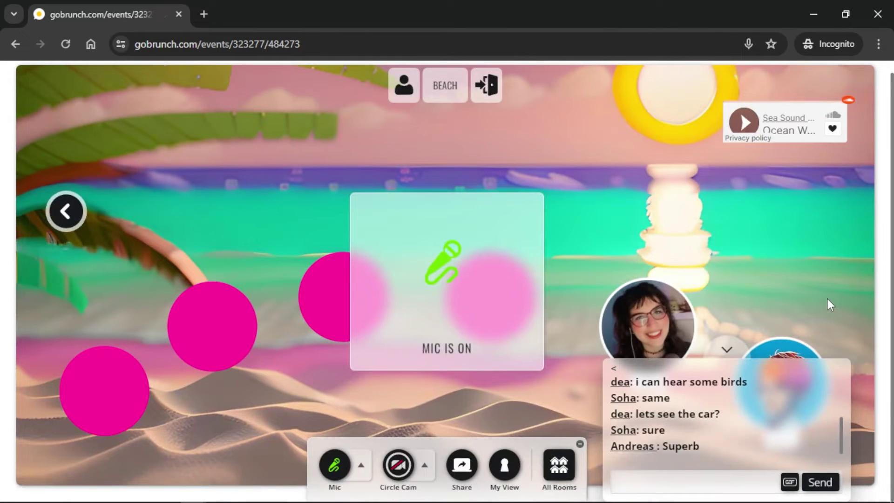
pyautogui.click(727, 349)
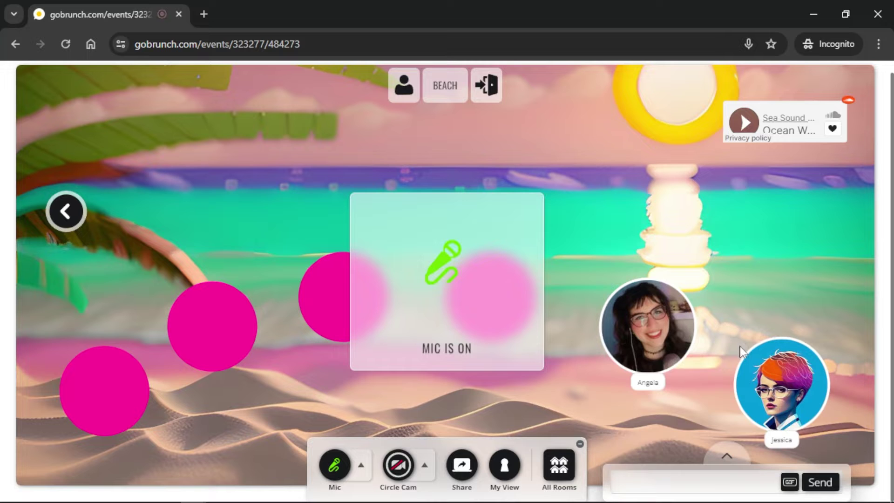
pyautogui.click(332, 276)
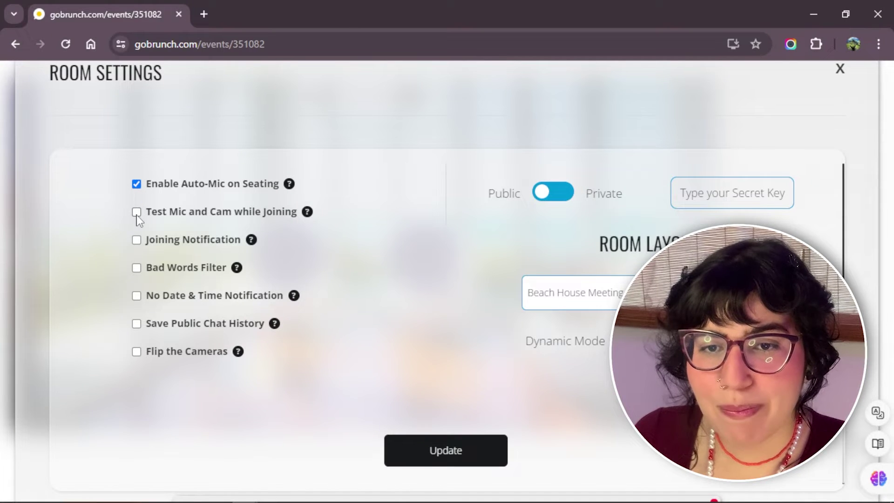
# Enable Test Mic and Cam while Joining, allow camera access, and sit in another pink seat.
pyautogui.click(136, 212)
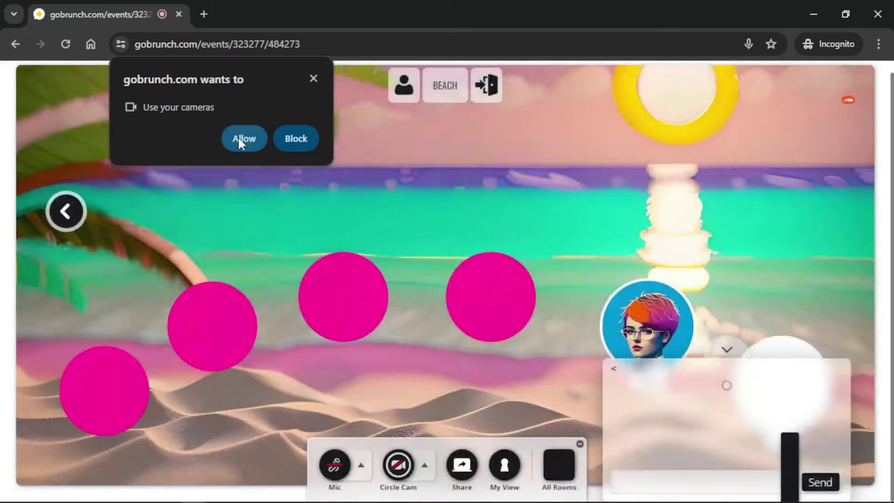
pyautogui.click(240, 139)
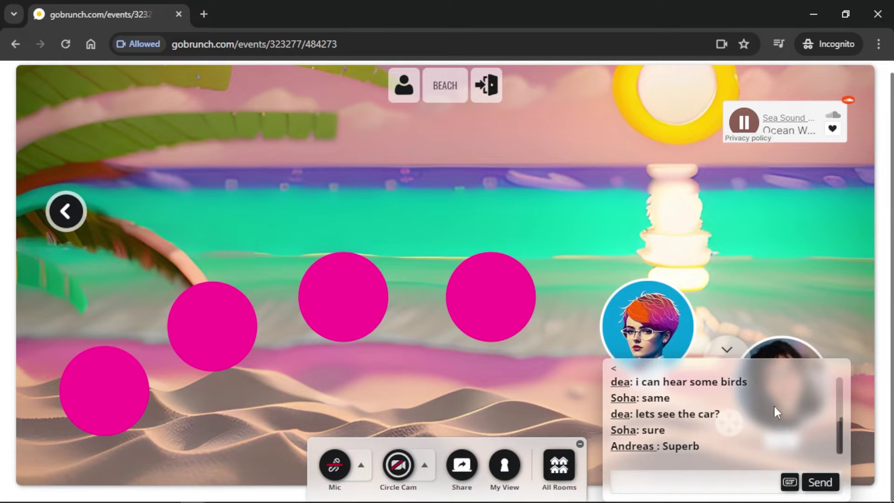
pyautogui.click(728, 350)
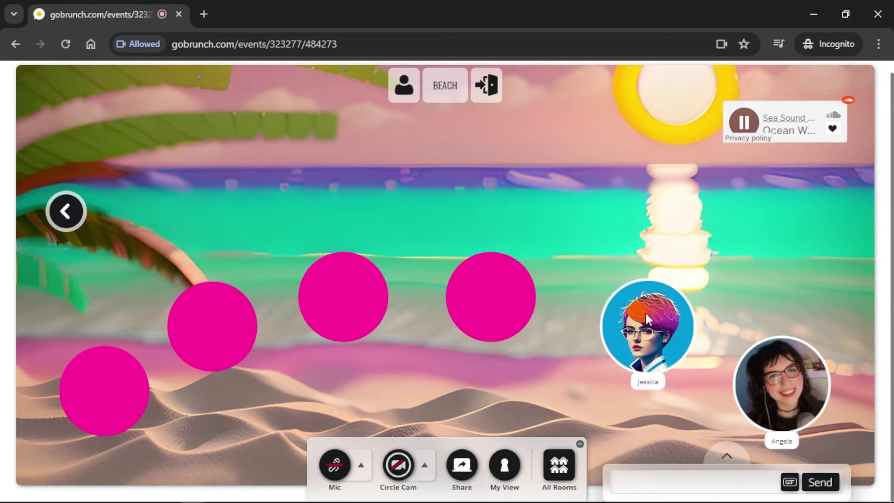
pyautogui.click(366, 315)
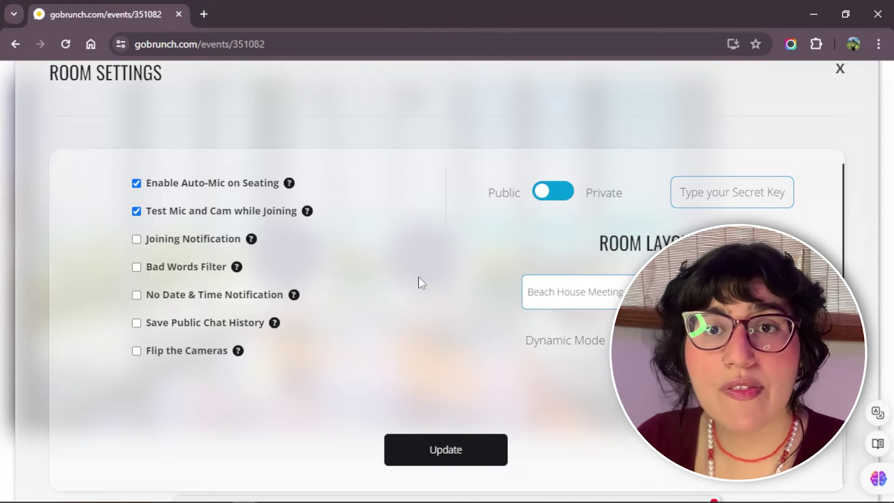
# Turn on Joining Notification and the Bad Words Filter, taking a seat in the car room.
pyautogui.click(136, 239)
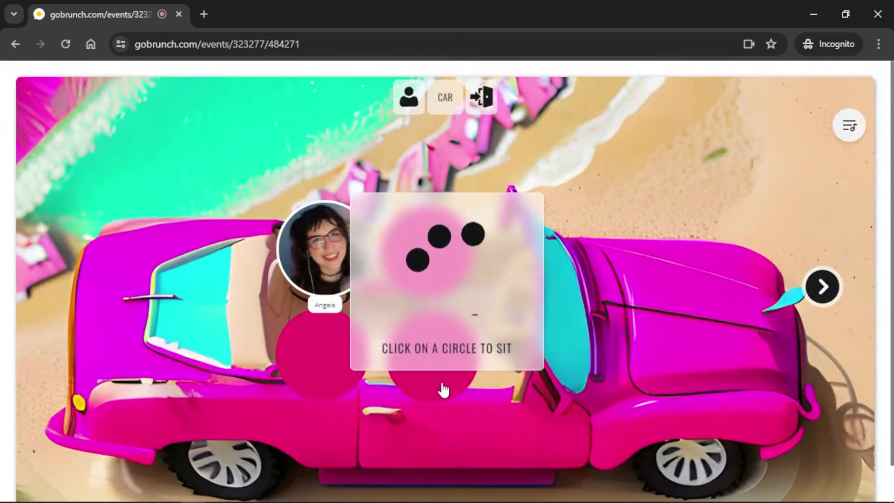
pyautogui.click(441, 389)
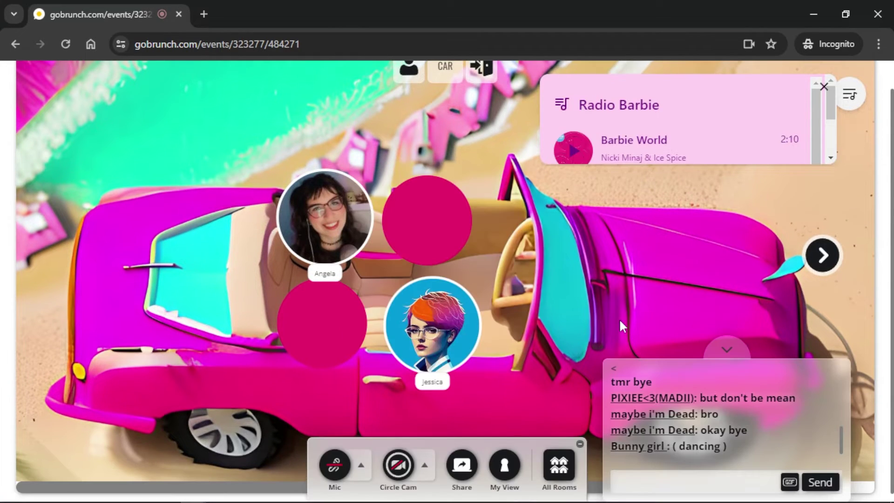
pyautogui.click(729, 351)
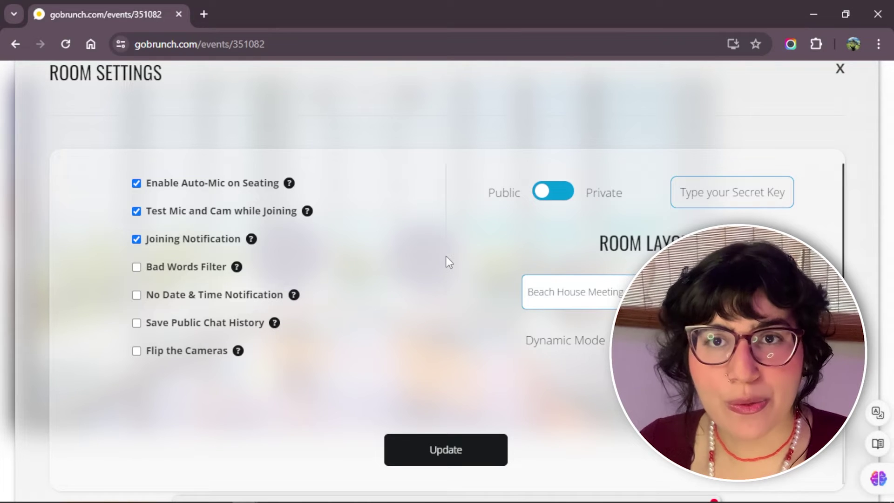
pyautogui.click(135, 268)
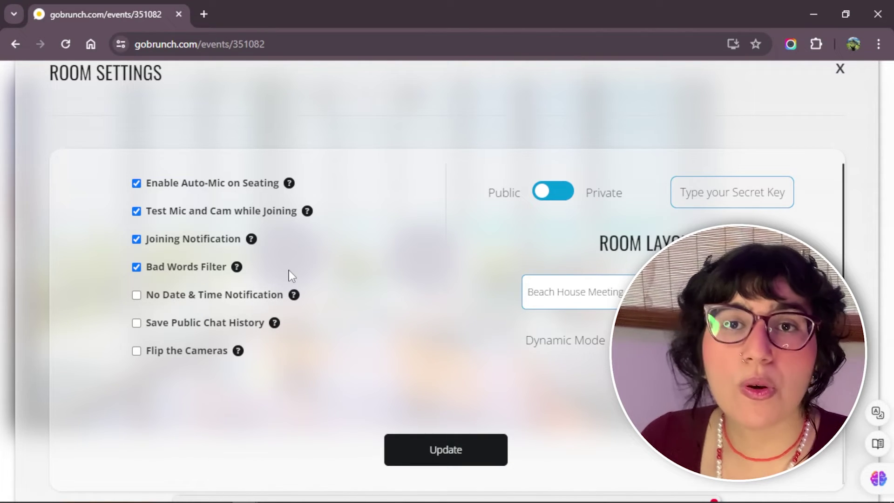
# Turn on No Date & Time Notification and Save Public Chat History, then move the avatar to another pink seat.
pyautogui.click(136, 296)
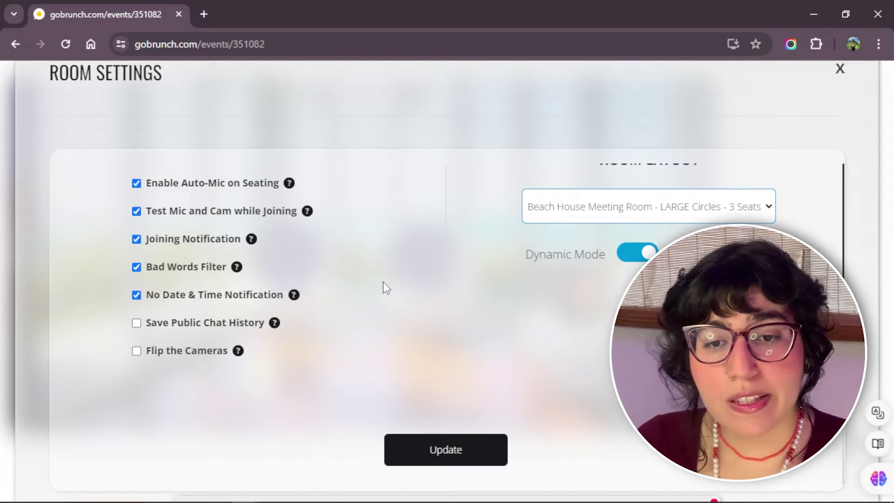
pyautogui.scroll(4, 384, 290)
pyautogui.scroll(-4, 384, 290)
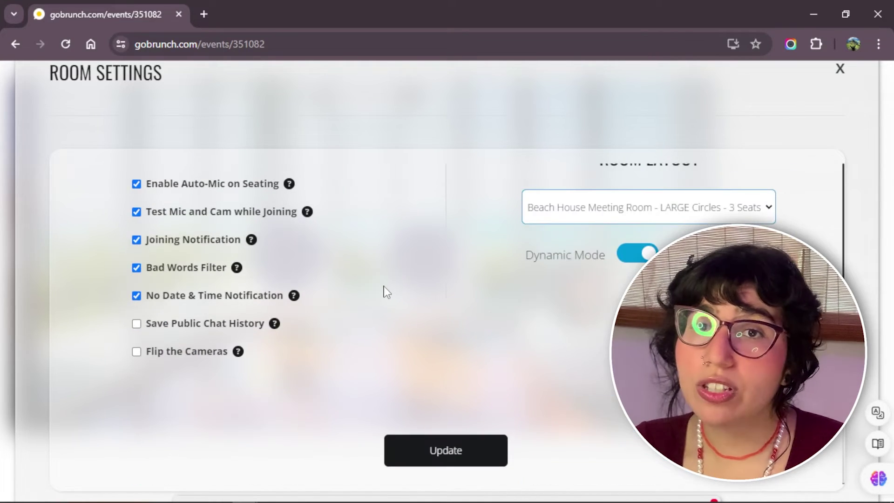
pyautogui.scroll(5, 399, 323)
pyautogui.scroll(-5, 401, 324)
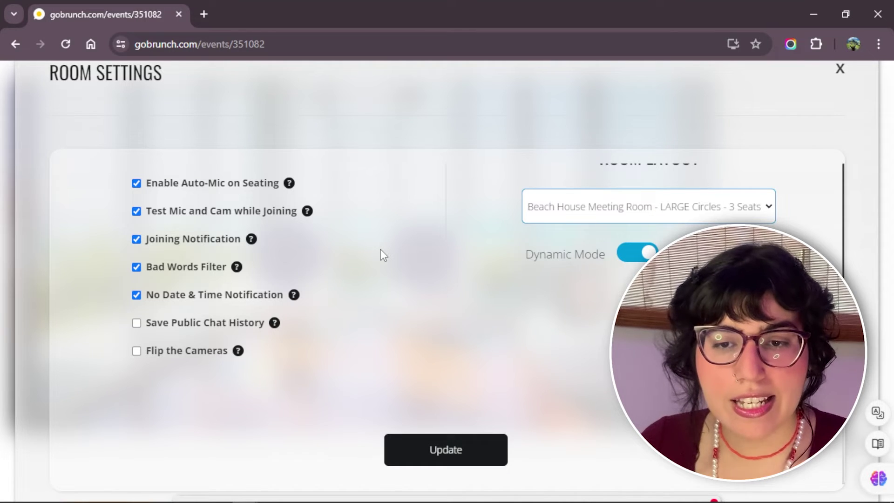
pyautogui.click(137, 325)
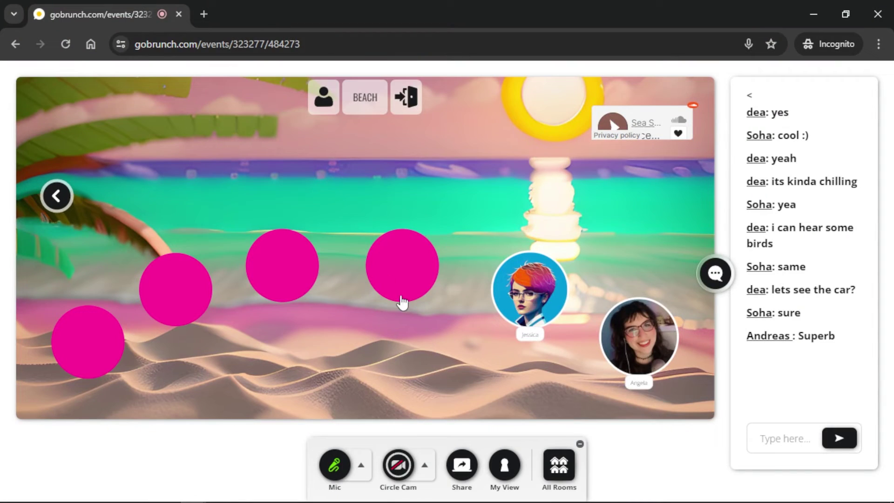
pyautogui.click(402, 290)
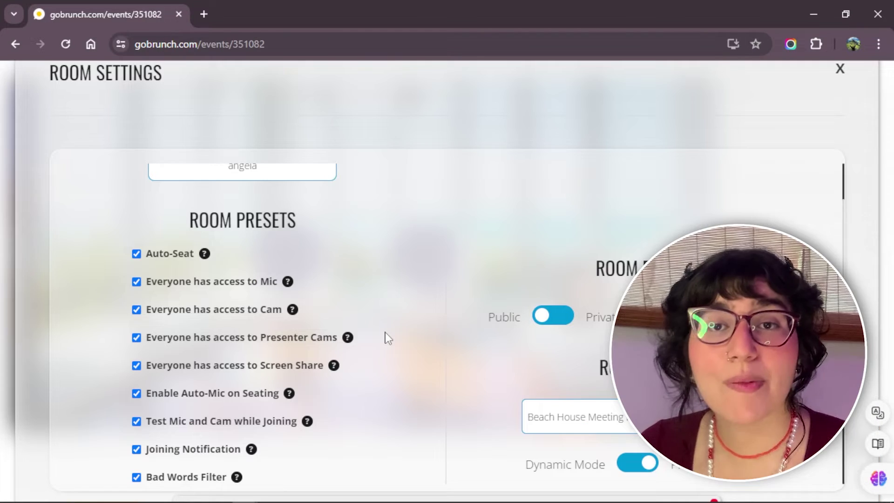
pyautogui.scroll(-5, 385, 337)
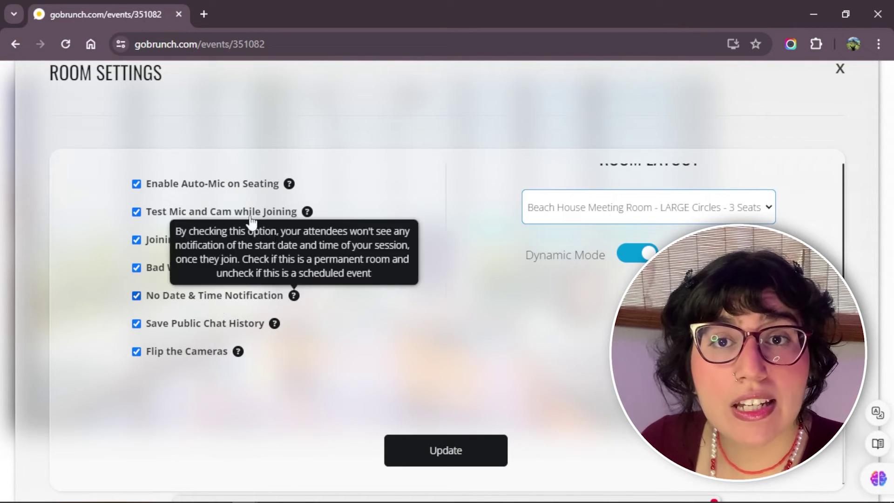
# Untick No Date & Time Notification so joiners see the event's start time.
pyautogui.click(136, 295)
pyautogui.scroll(5, 393, 335)
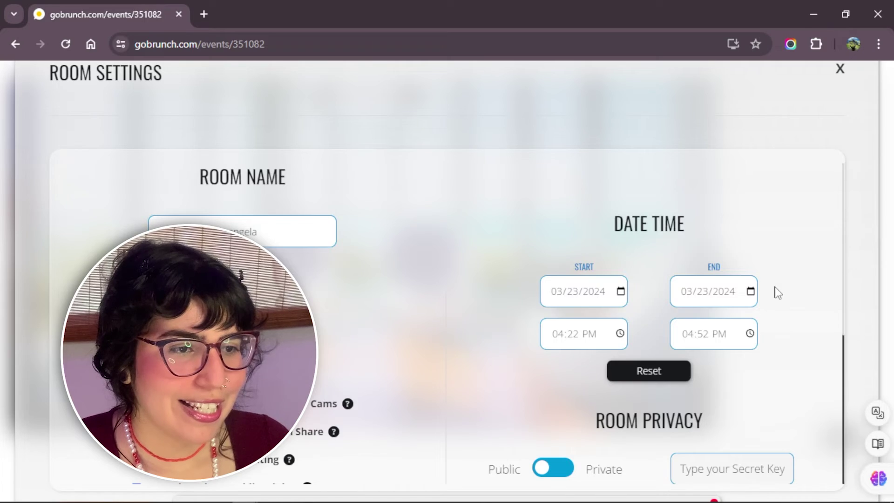
pyautogui.scroll(-5, 806, 304)
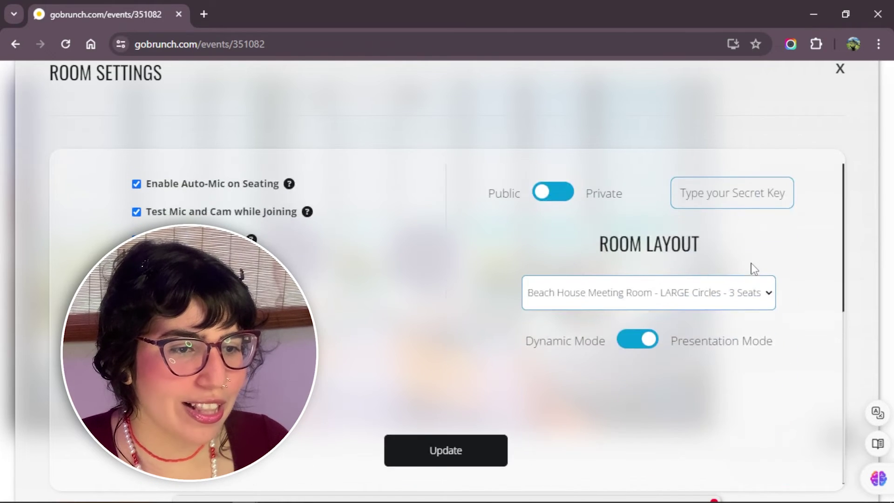
pyautogui.scroll(1, 754, 248)
pyautogui.scroll(-1, 727, 270)
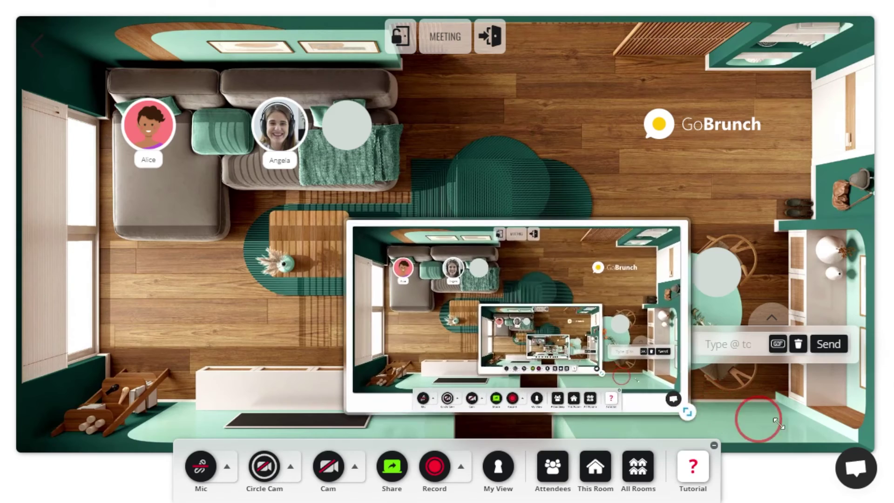
# Move the screen-share preview up and right, then switch it to presentation mode.
pyautogui.moveTo(533, 319); pyautogui.dragTo(622, 180)
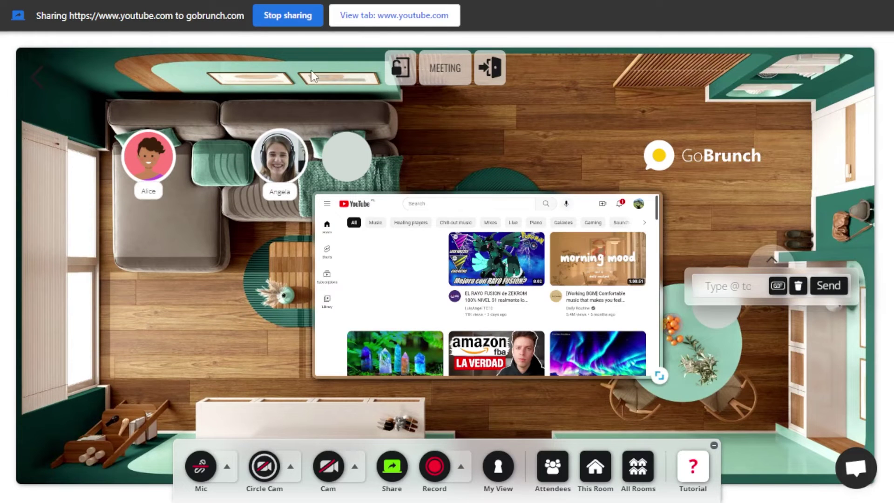
pyautogui.moveTo(476, 307)
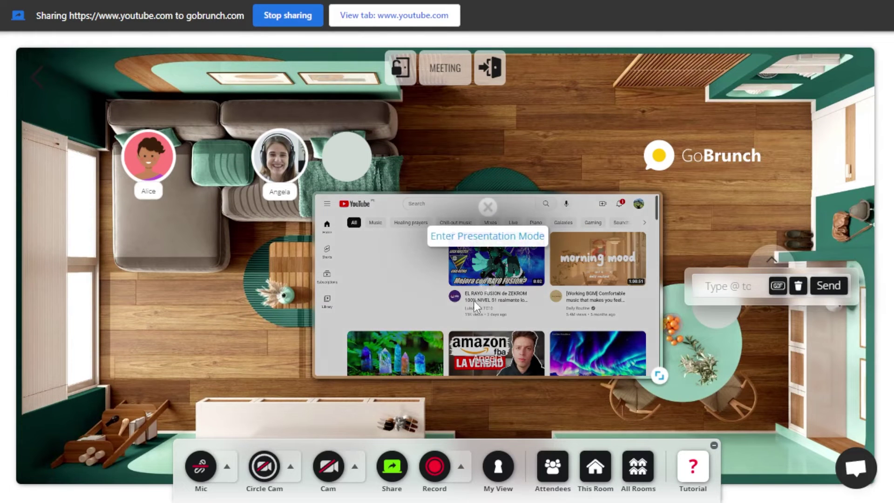
pyautogui.click(498, 254)
pyautogui.scroll(-4, 495, 245)
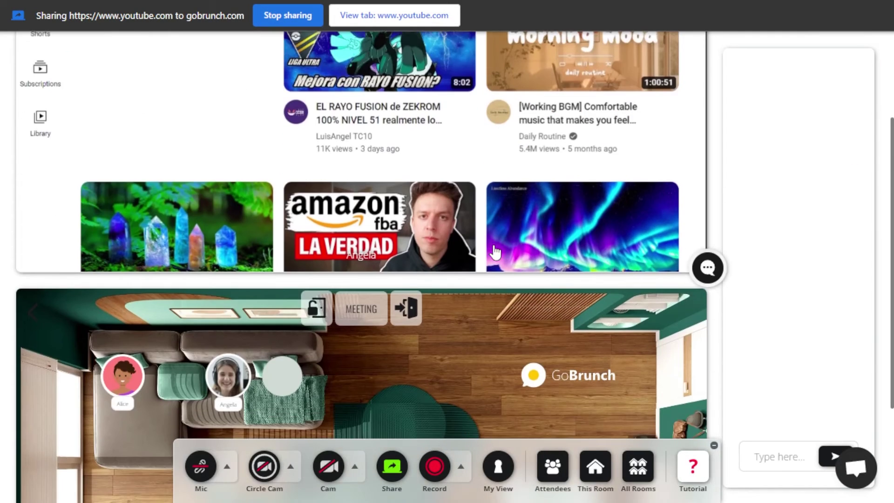
pyautogui.scroll(3, 495, 251)
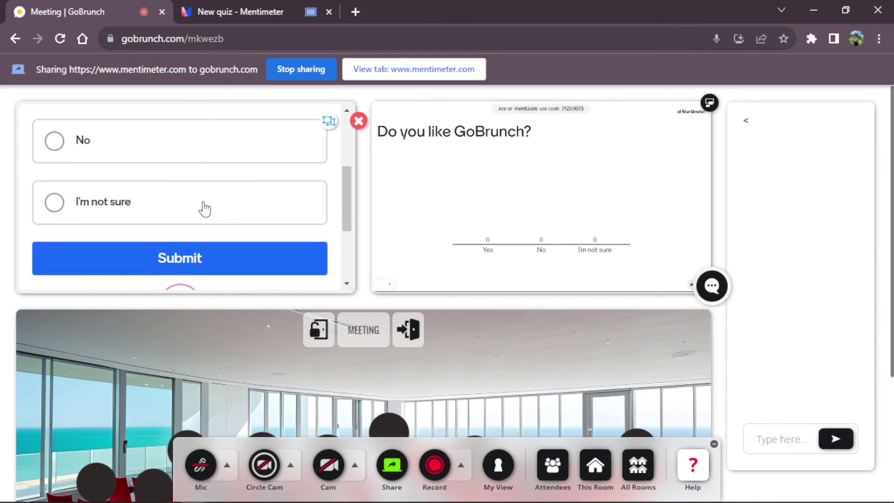
# Submit an answer to the 'Do you like GoBrunch?' Mentimeter poll to reach its thank-you page.
pyautogui.click(235, 266)
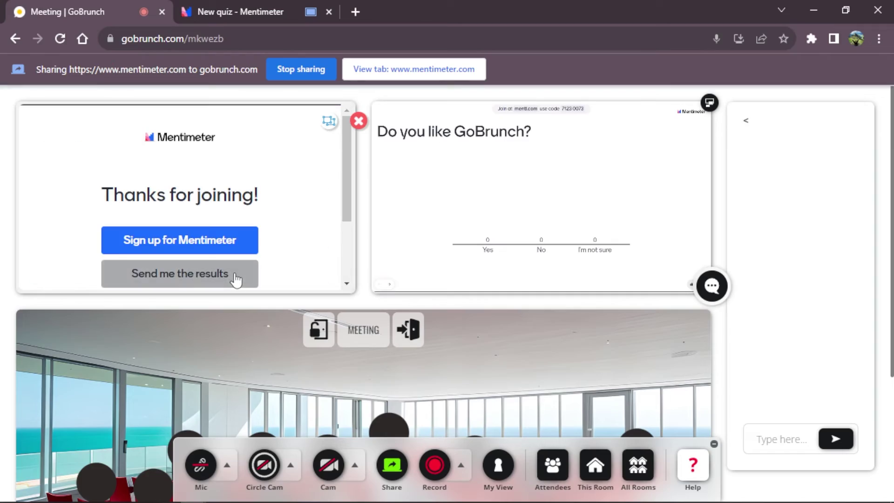